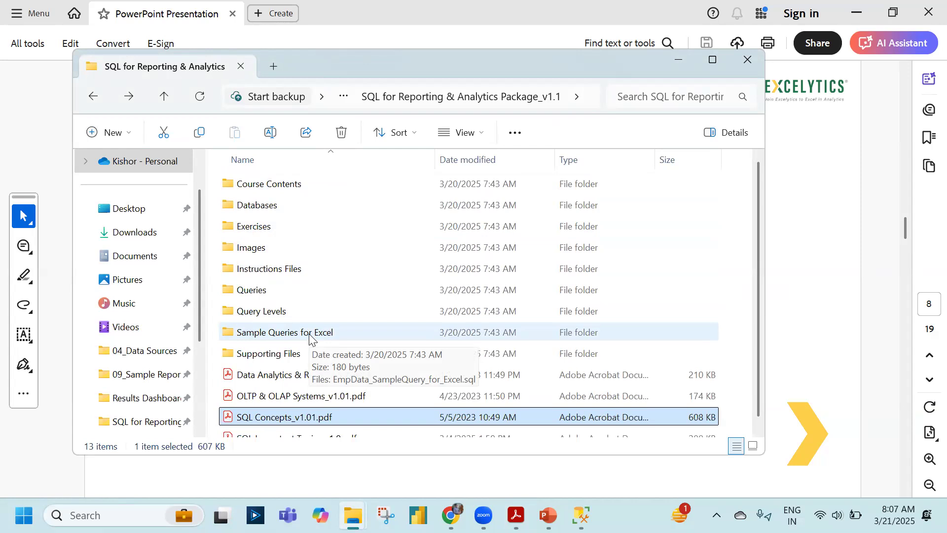
# Step: Look through the package's Exercises folder and the scripts in its Queries folder, down to 6_Transaction_Management.sql, and put the file window away
pyautogui.doubleClick(261, 228)
pyautogui.press('BackSpace')
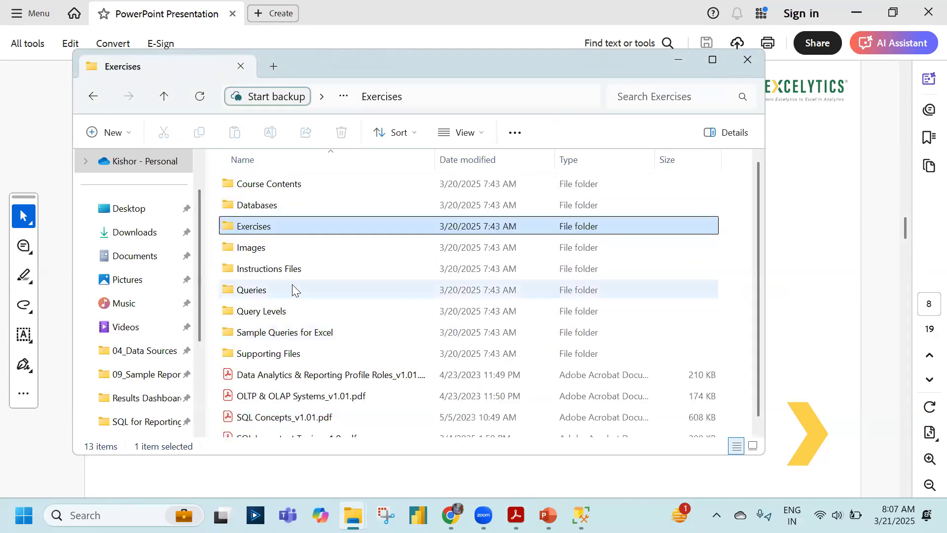
pyautogui.press('Down')
pyautogui.press('Down')
pyautogui.press('Down')
pyautogui.doubleClick(292, 289)
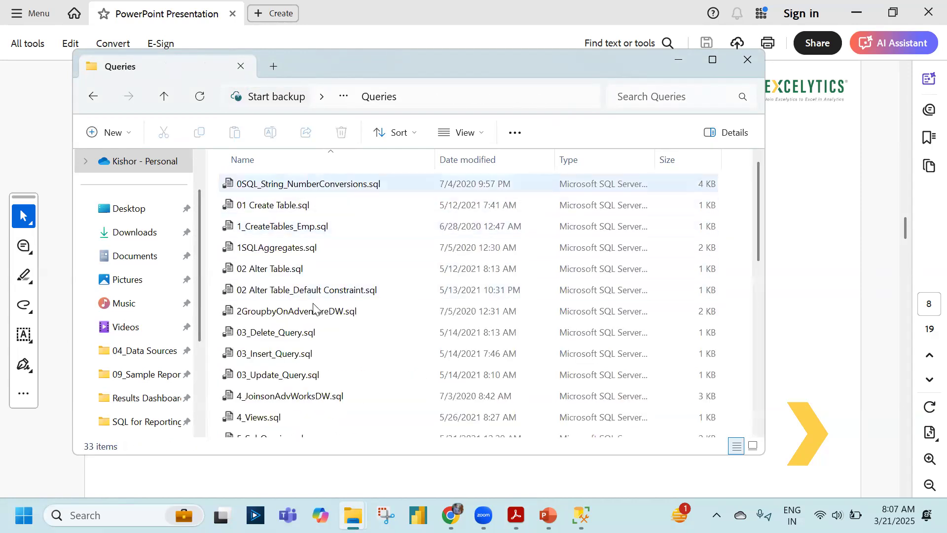
pyautogui.scroll(-3, 292, 296)
pyautogui.click(293, 301)
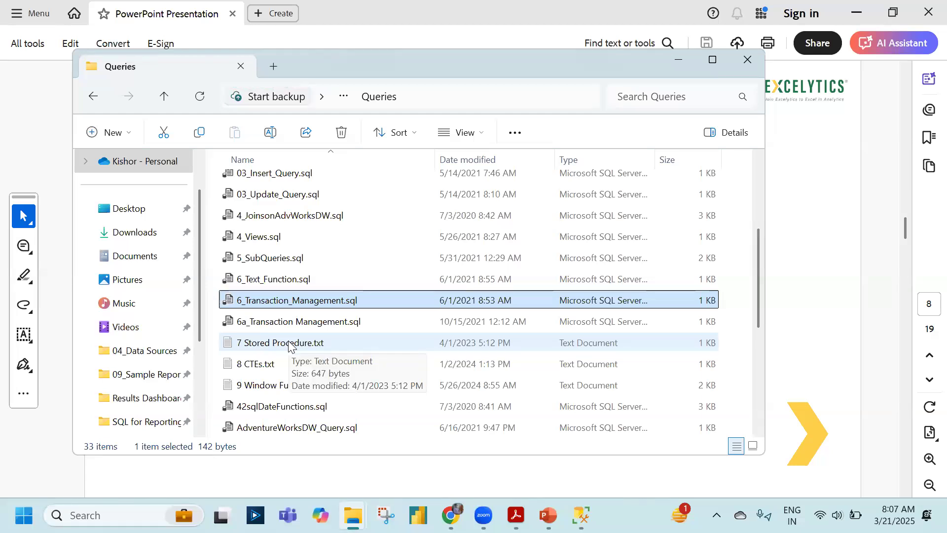
pyautogui.click(679, 59)
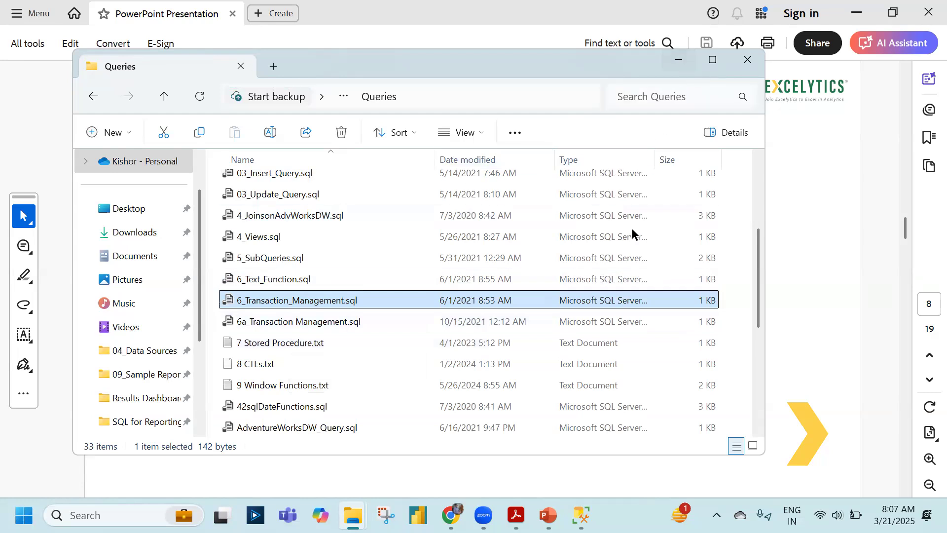
# Step: Switch to SQL Server Management Studio and append a where clause on ename with the employee's surname in quotes to the Employee query
pyautogui.click(581, 515)
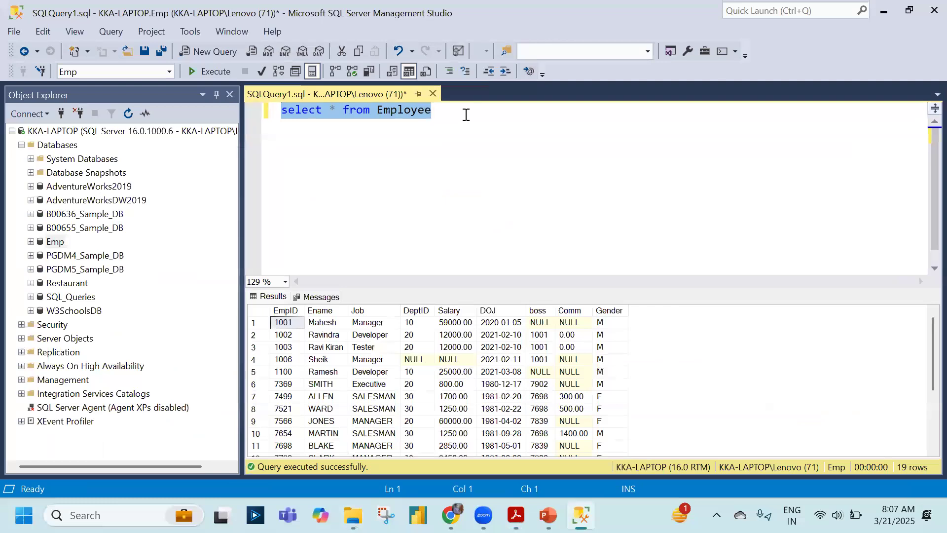
pyautogui.click(466, 115)
pyautogui.write("where ename ''")
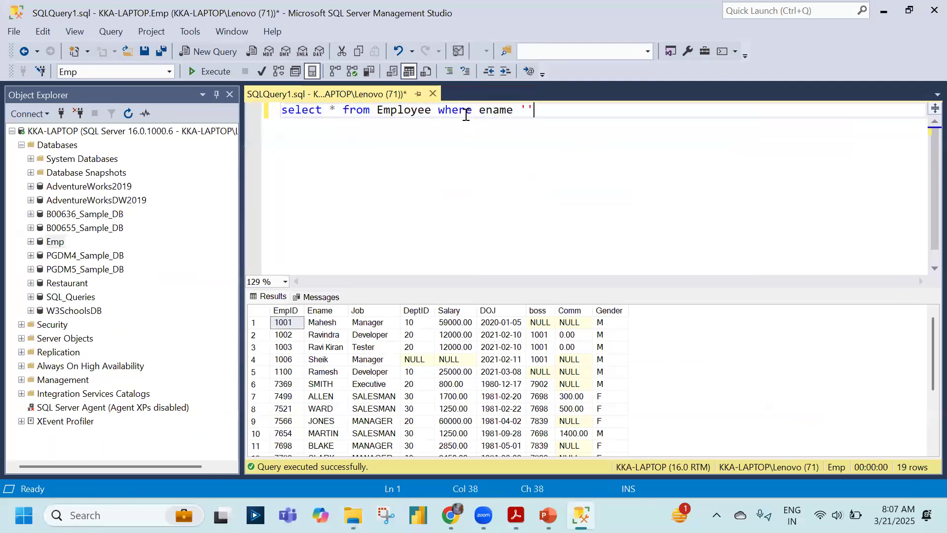
pyautogui.press('Left')
pyautogui.write('ame')
pyautogui.press('BackSpace')
pyautogui.press('BackSpace')
pyautogui.press('BackSpace')
pyautogui.write('jones')
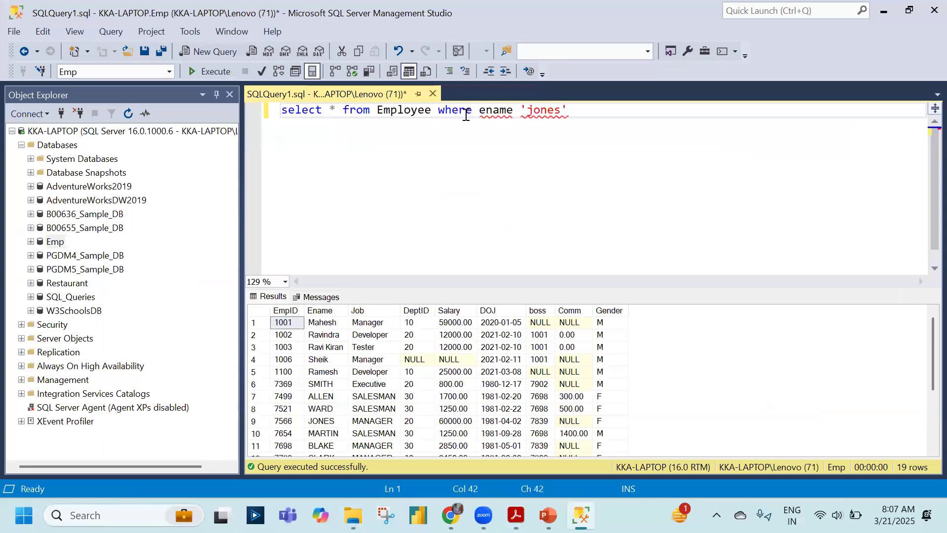
# Step: Add the missing = operator between ename and the quoted surname and execute the query
pyautogui.press('Left')
pyautogui.press('Left')
pyautogui.press('Left')
pyautogui.press('Left')
pyautogui.press('Left')
pyautogui.press('Left')
pyautogui.write('=')
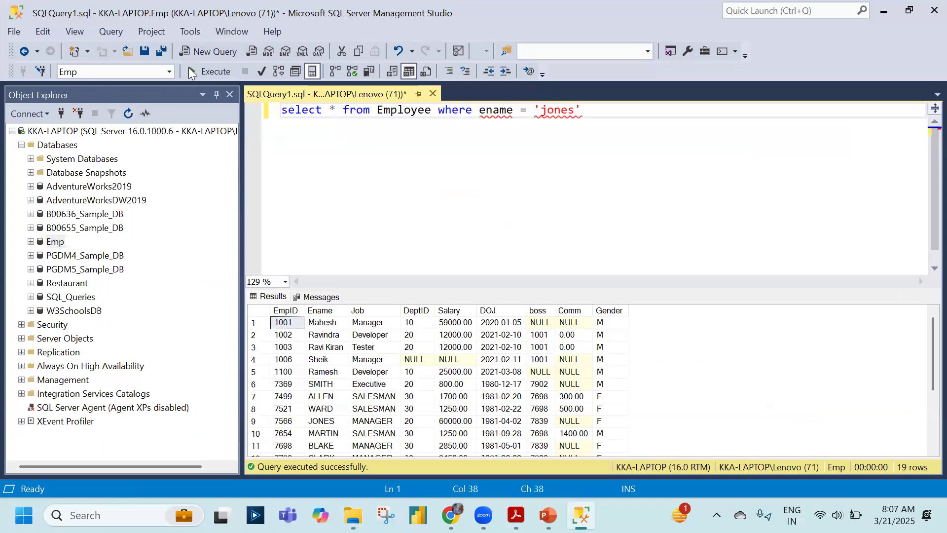
pyautogui.click(192, 70)
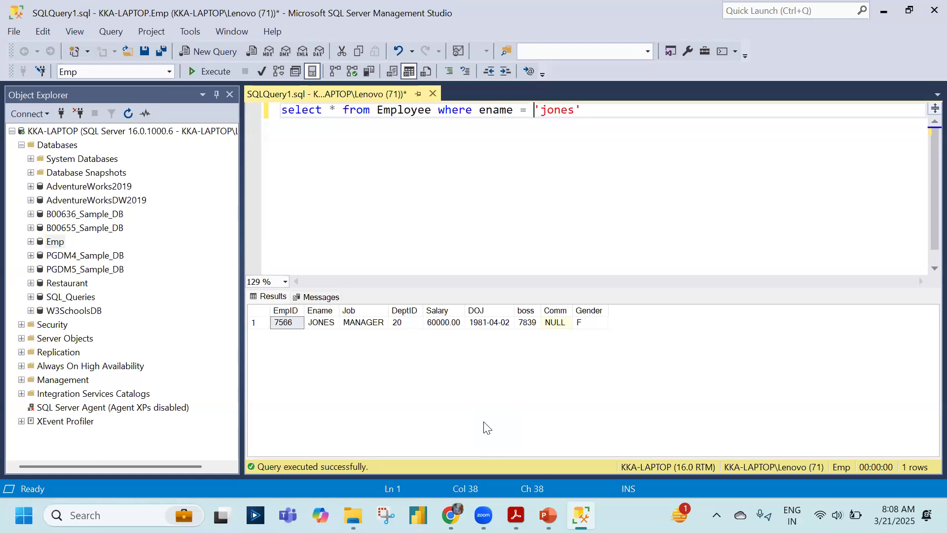
# Step: Switch to File Explorer and open Employee Table.xlsx from the package's Supporting Files folder
pyautogui.hotkey('alt', 'Tab')
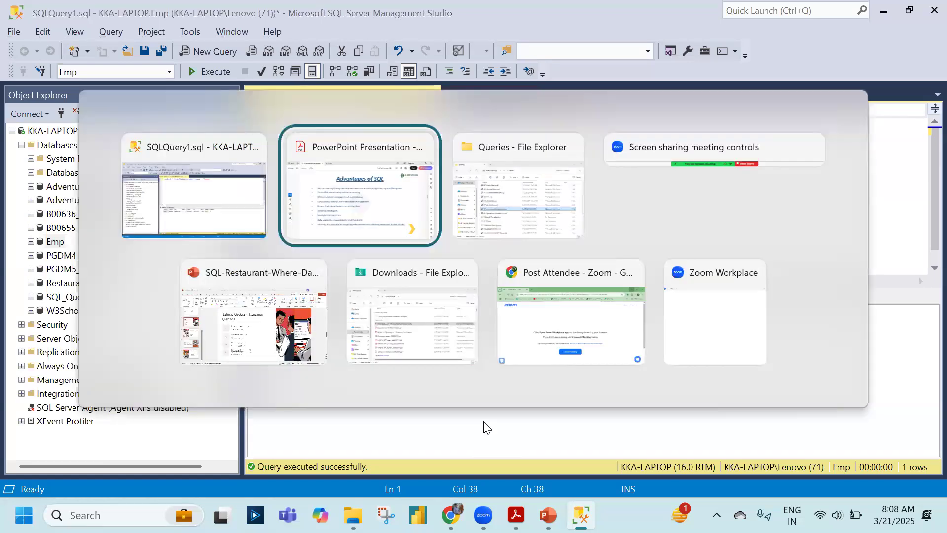
pyautogui.hotkey('alt', 'Tab')
pyautogui.hotkey('shift', 'alt', 'Tab')
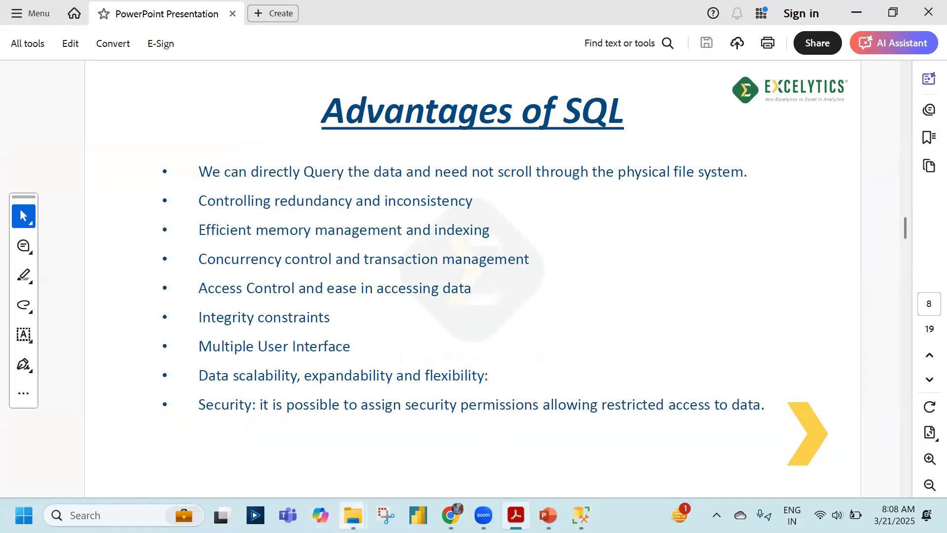
pyautogui.moveTo(353, 515)
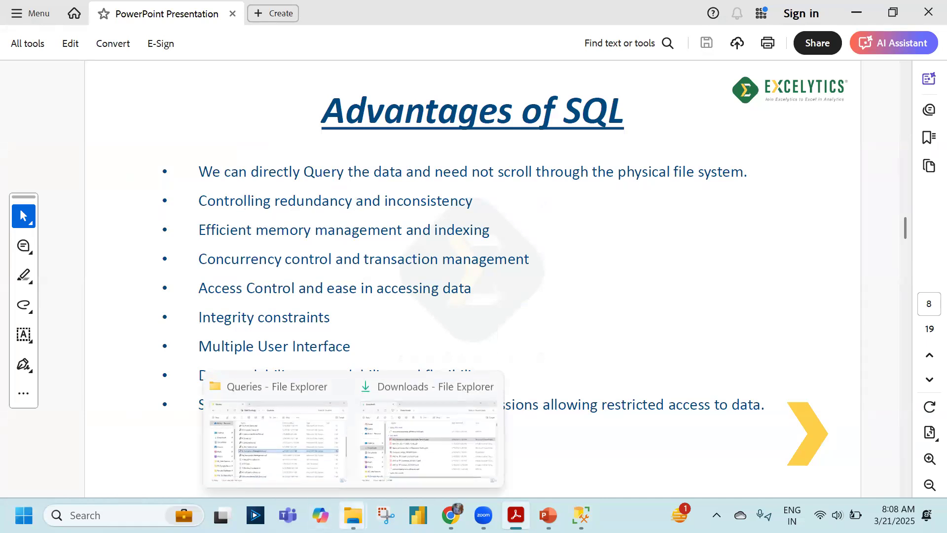
pyautogui.click(488, 386)
pyautogui.click(386, 434)
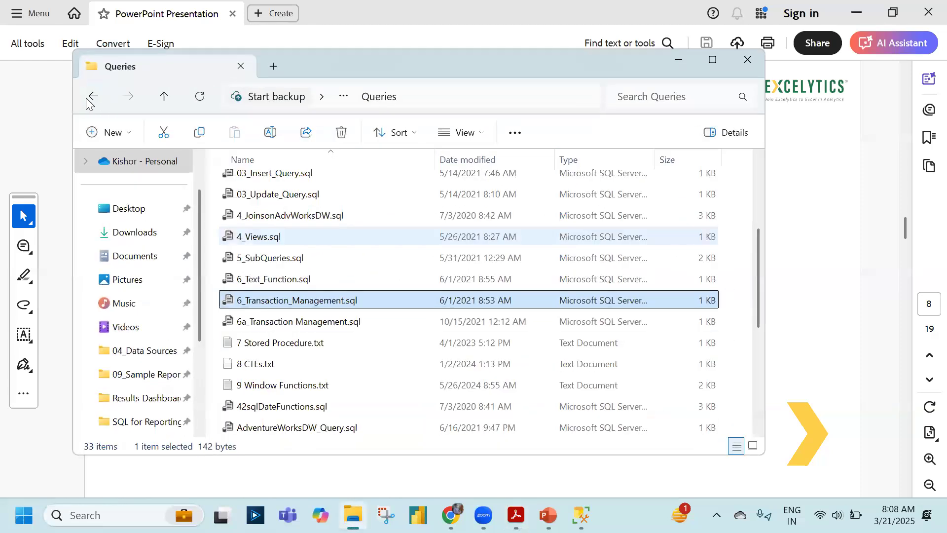
pyautogui.click(86, 98)
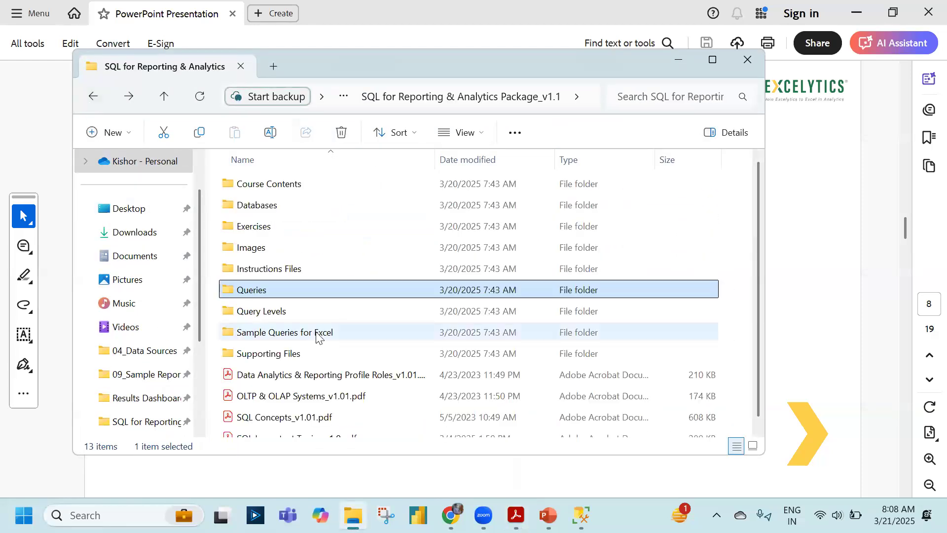
pyautogui.doubleClick(313, 351)
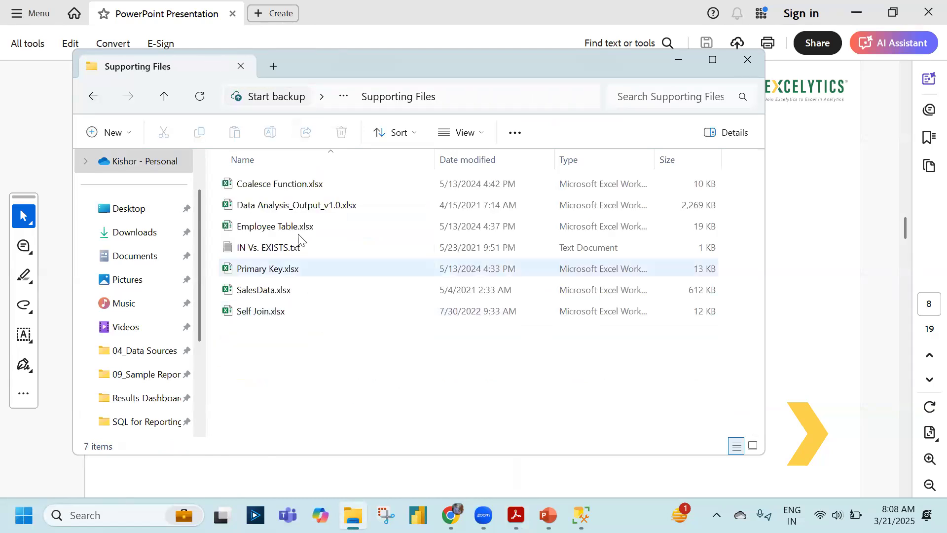
pyautogui.doubleClick(300, 227)
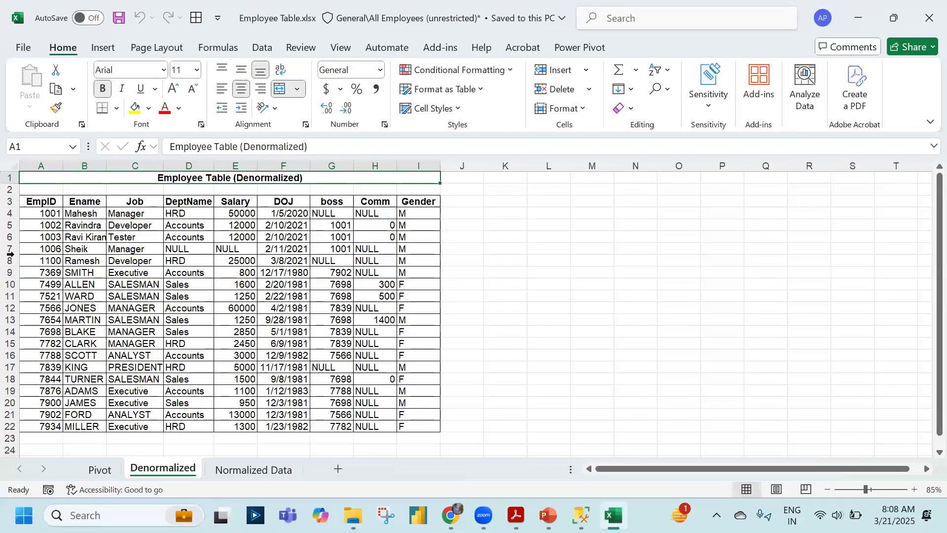
# Step: Look over the whole employee table on the Denormalized sheet and widen its Ename column so the names fit
pyautogui.moveTo(40, 201); pyautogui.dragTo(437, 432)
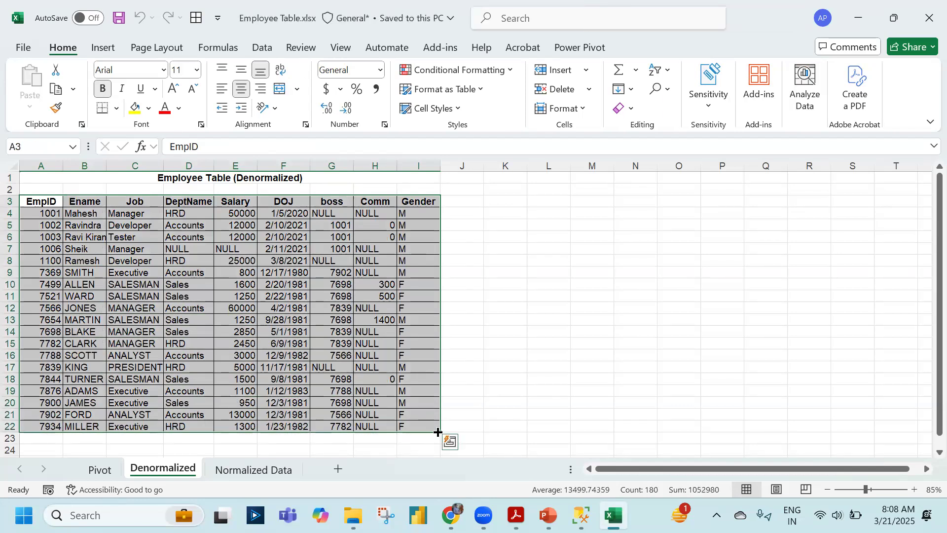
pyautogui.click(298, 390)
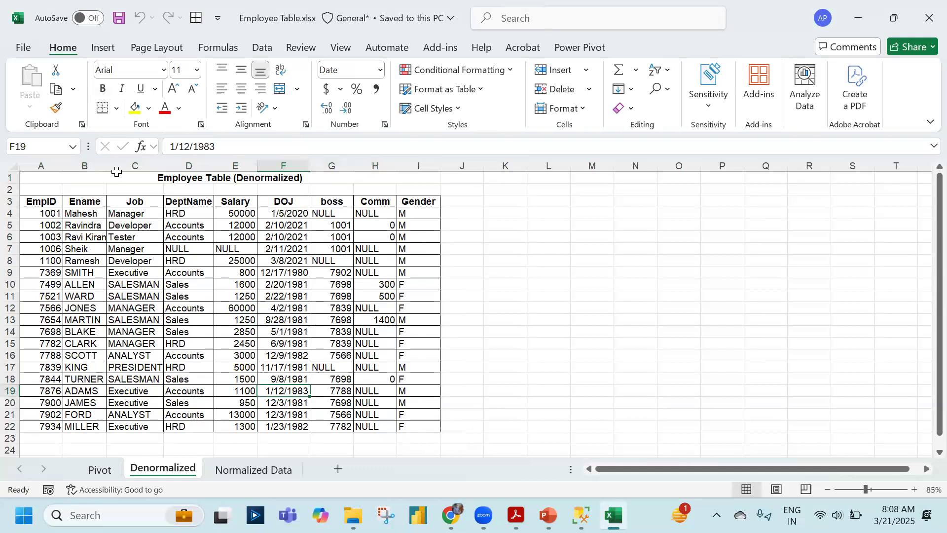
pyautogui.moveTo(106, 166); pyautogui.dragTo(118, 166)
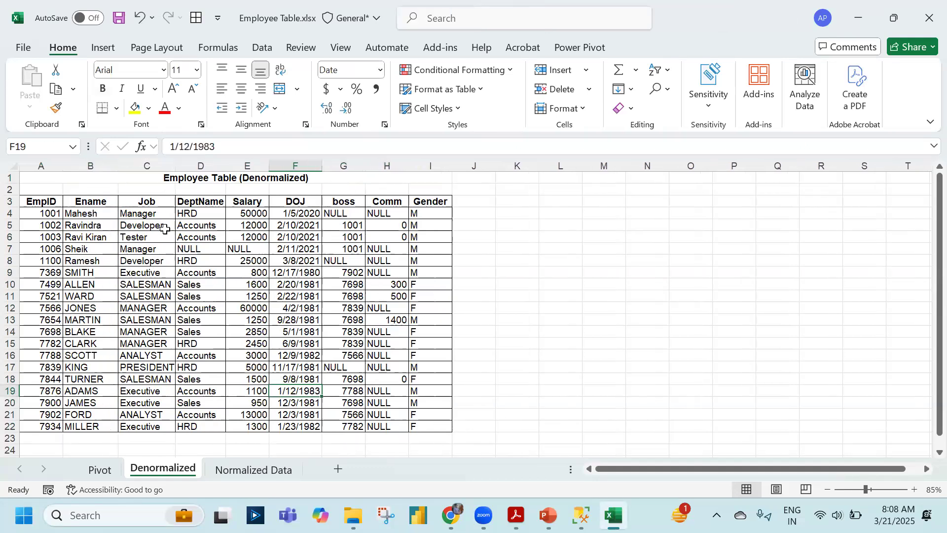
# Step: Give the Manager entries in C4, C7, C14 and C15 of the Job column a yellow fill and bold text
pyautogui.click(159, 213)
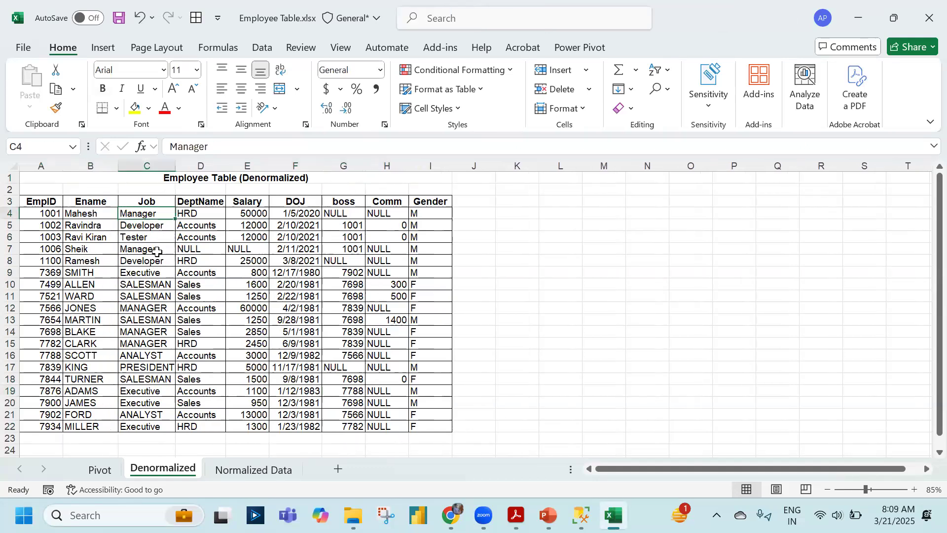
pyautogui.keyDown('ctrl'); pyautogui.click(157, 251); pyautogui.keyUp('ctrl')
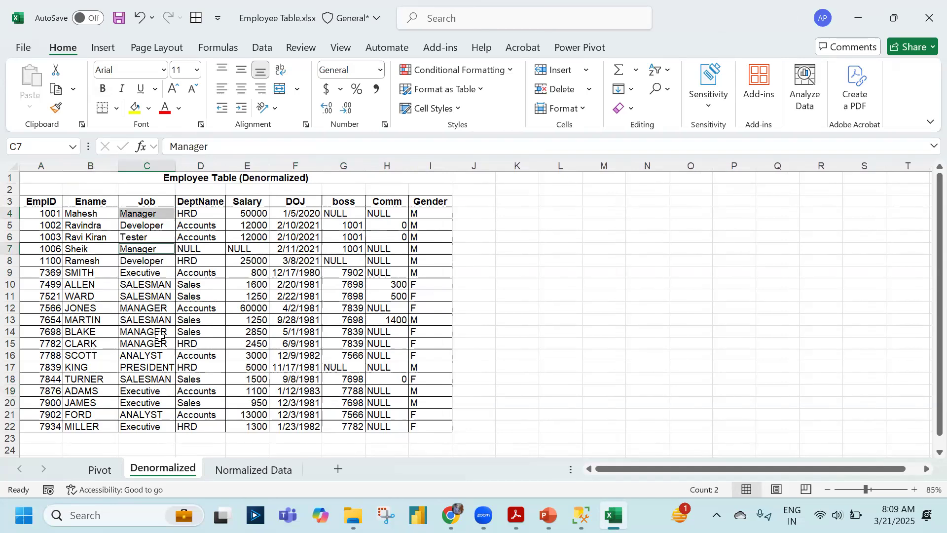
pyautogui.keyDown('ctrl'); pyautogui.click(158, 332); pyautogui.keyUp('ctrl')
pyautogui.keyDown('ctrl'); pyautogui.click(158, 343); pyautogui.keyUp('ctrl')
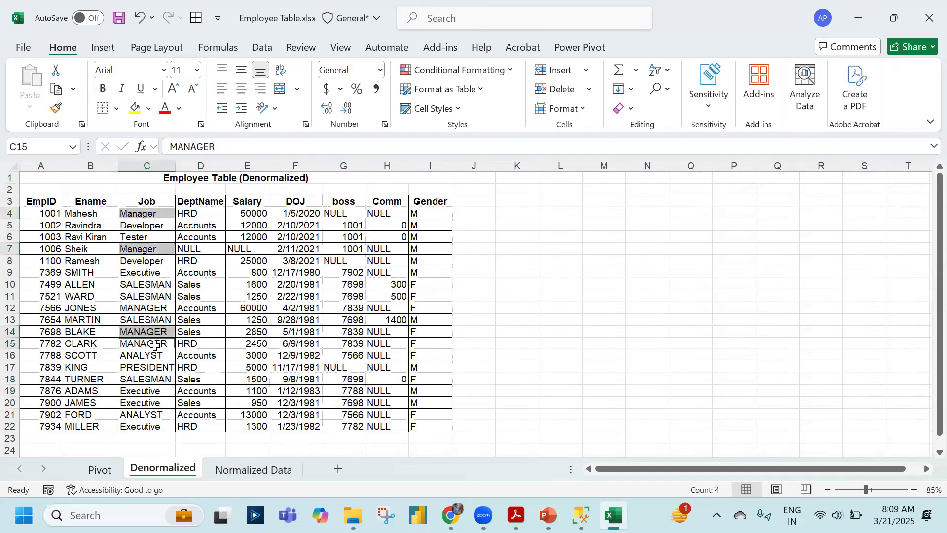
pyautogui.click(136, 110)
pyautogui.click(102, 89)
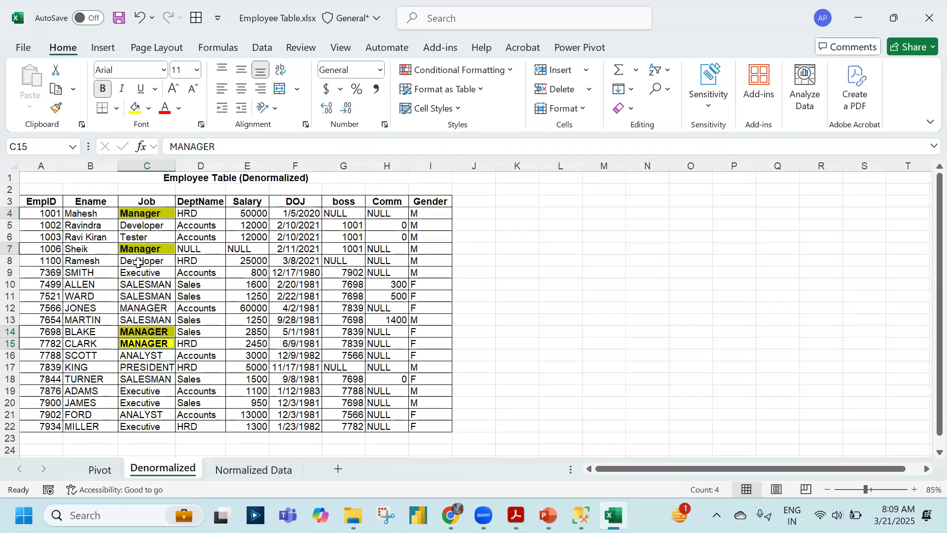
pyautogui.click(138, 230)
# Step: On the Normalized Data sheet, give the Job ID 1 cells C4, C7, C12, C14 and C15 a yellow fill and bold text
pyautogui.click(267, 468)
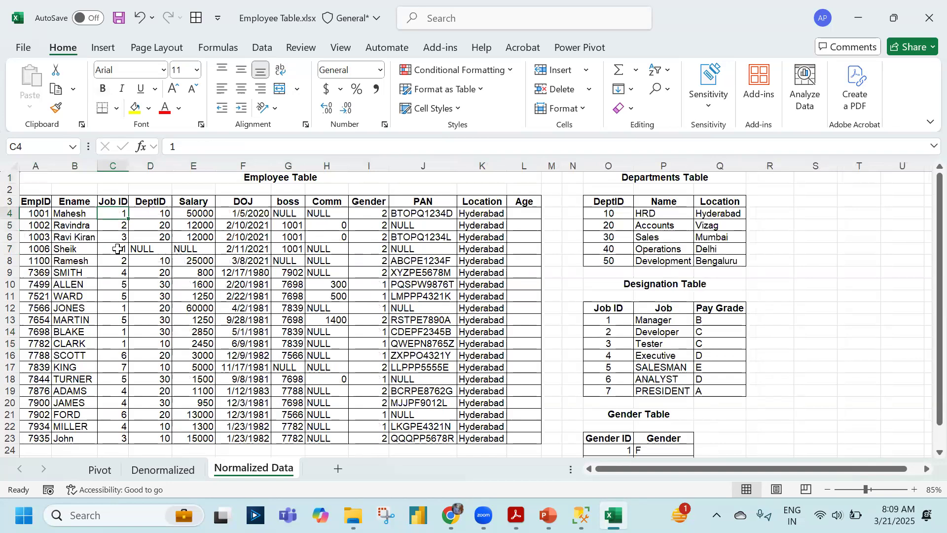
pyautogui.keyDown('ctrl'); pyautogui.click(119, 249); pyautogui.keyUp('ctrl')
pyautogui.keyDown('ctrl'); pyautogui.click(118, 309); pyautogui.keyUp('ctrl')
pyautogui.keyDown('ctrl'); pyautogui.click(118, 332); pyautogui.keyUp('ctrl')
pyautogui.keyDown('ctrl'); pyautogui.click(118, 344); pyautogui.keyUp('ctrl')
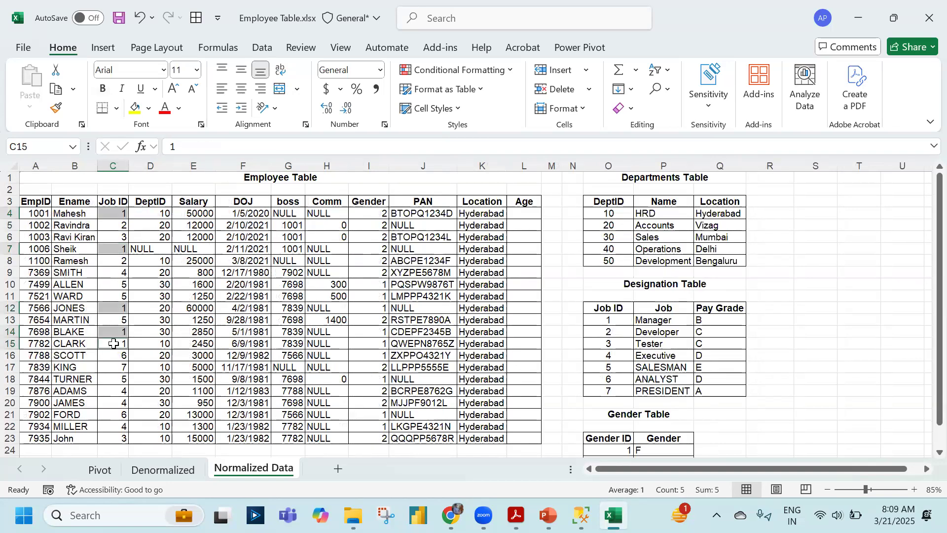
pyautogui.click(135, 107)
pyautogui.click(103, 88)
# Step: Compare the first employee's Job ID in C4 with the Manager row of the Designation Table
pyautogui.click(110, 213)
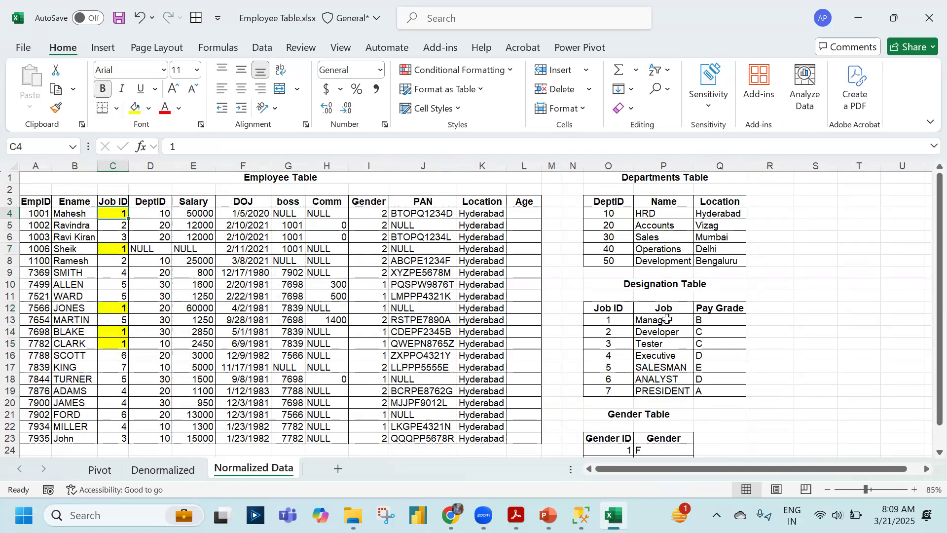
pyautogui.moveTo(614, 320); pyautogui.dragTo(646, 321)
pyautogui.click(646, 322)
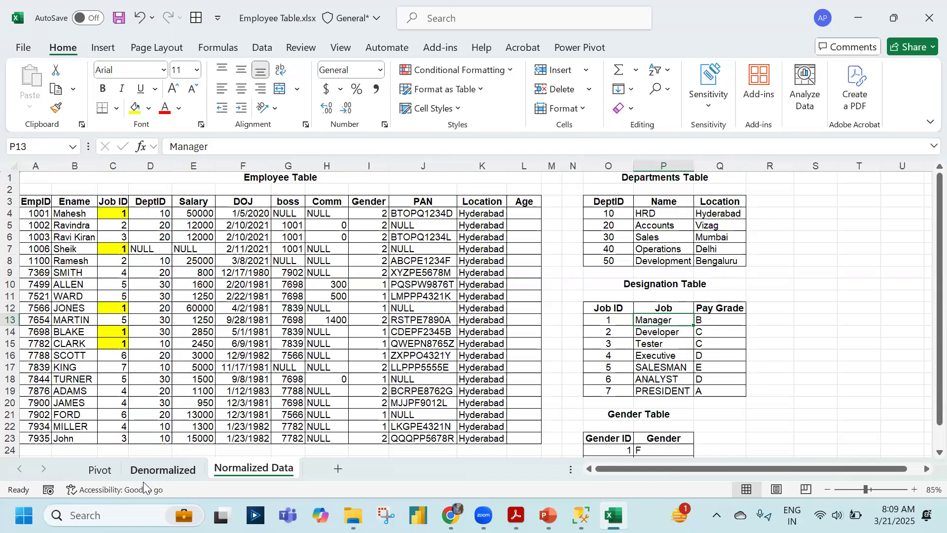
pyautogui.click(156, 470)
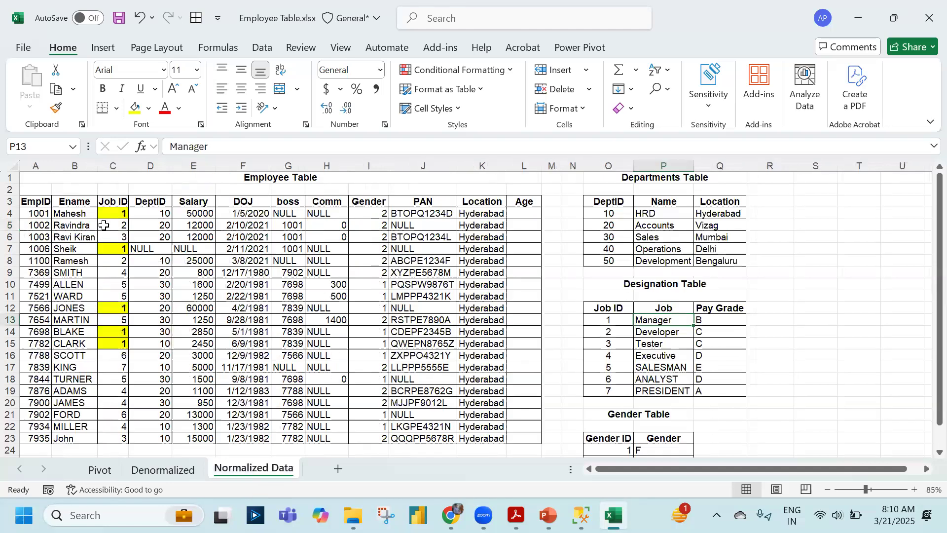
pyautogui.click(113, 213)
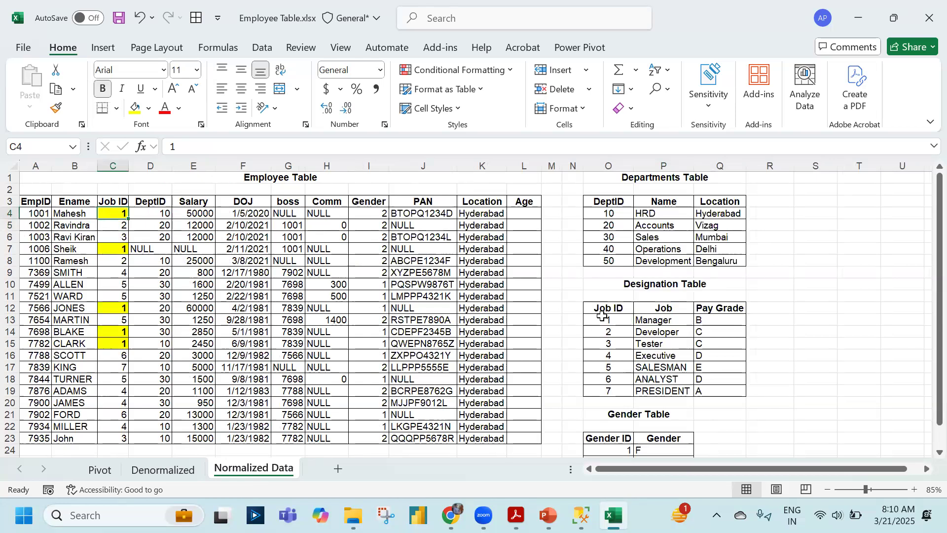
pyautogui.moveTo(634, 324); pyautogui.dragTo(655, 326)
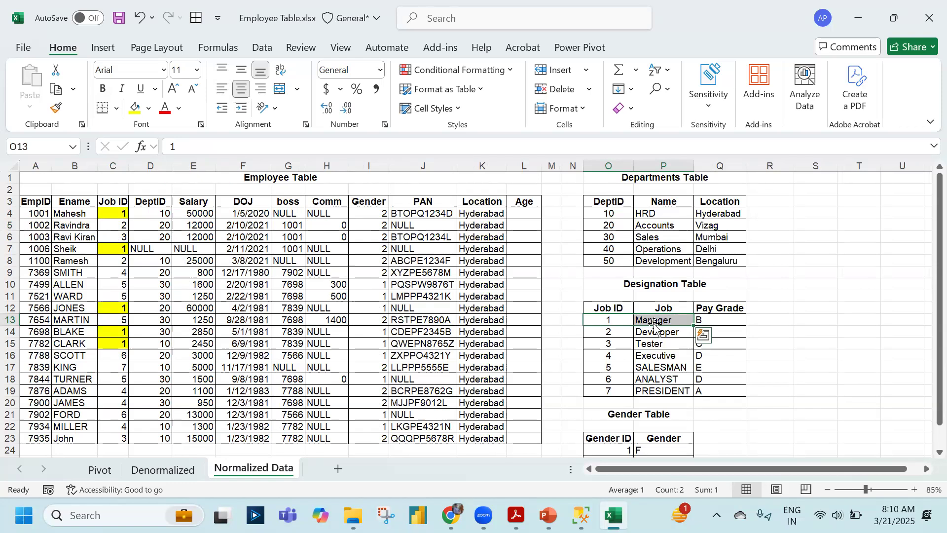
# Step: Switch to the PDF in Acrobat to review the Advantages of SQL page
pyautogui.hotkey('alt', 'Tab')
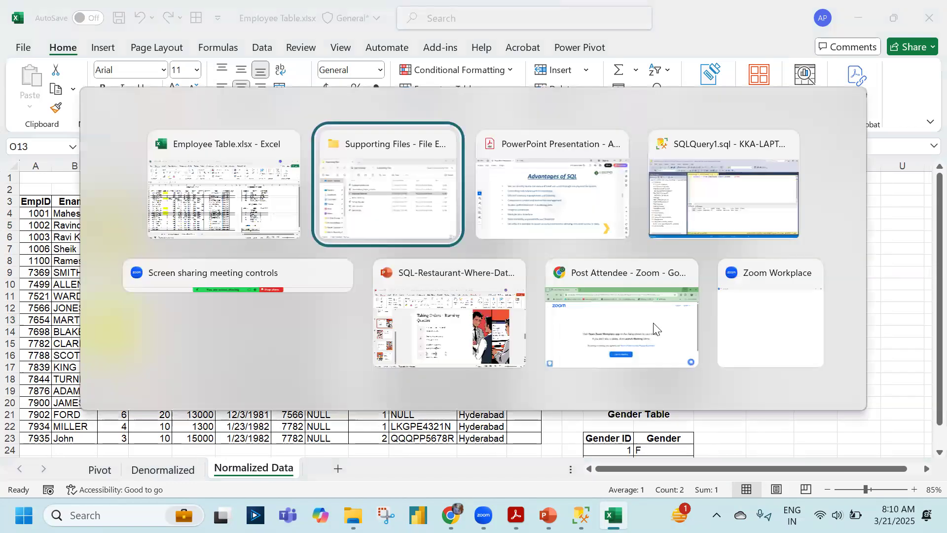
pyautogui.hotkey('alt', 'Tab')
pyautogui.hotkey('alt', 'Tab')
pyautogui.press('Tab')
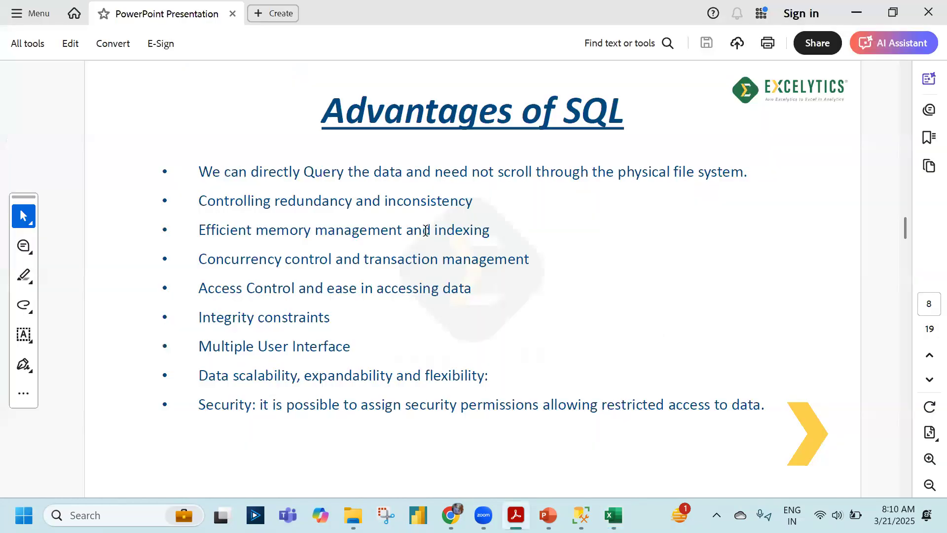
# Step: Return to the Excel workbook and compare the DeptID in D5 with the Accounts entry of the Departments Table
pyautogui.hotkey('alt', 'Tab')
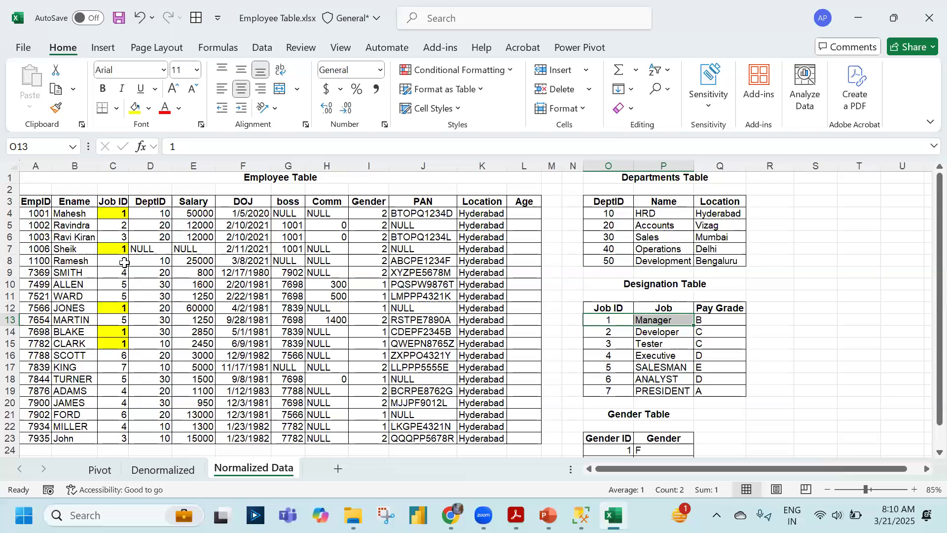
pyautogui.click(142, 227)
pyautogui.click(655, 225)
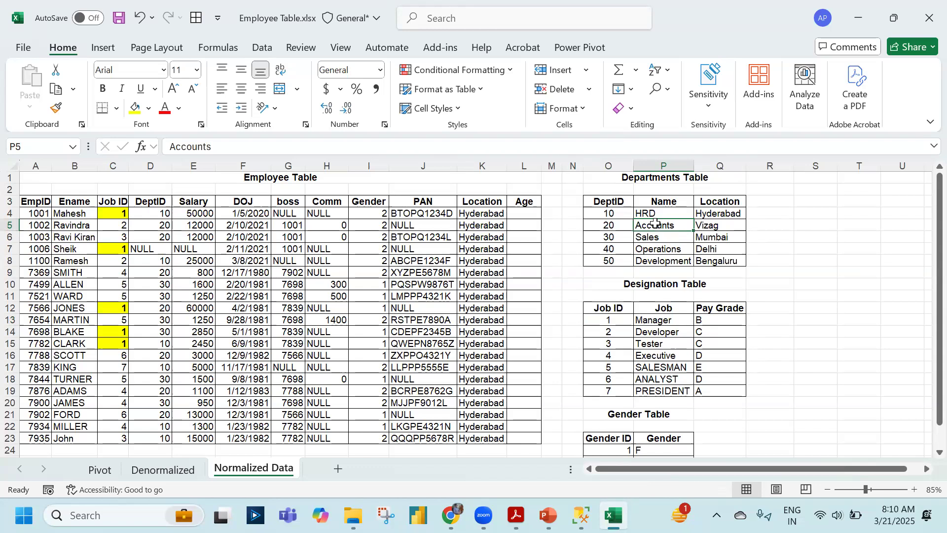
# Step: On the Denormalized sheet, start a new record in row 23 with the next EmpID in A23 and an employee name in B23
pyautogui.click(151, 470)
pyautogui.scroll(-3, 66, 355)
pyautogui.moveTo(42, 331); pyautogui.dragTo(431, 328)
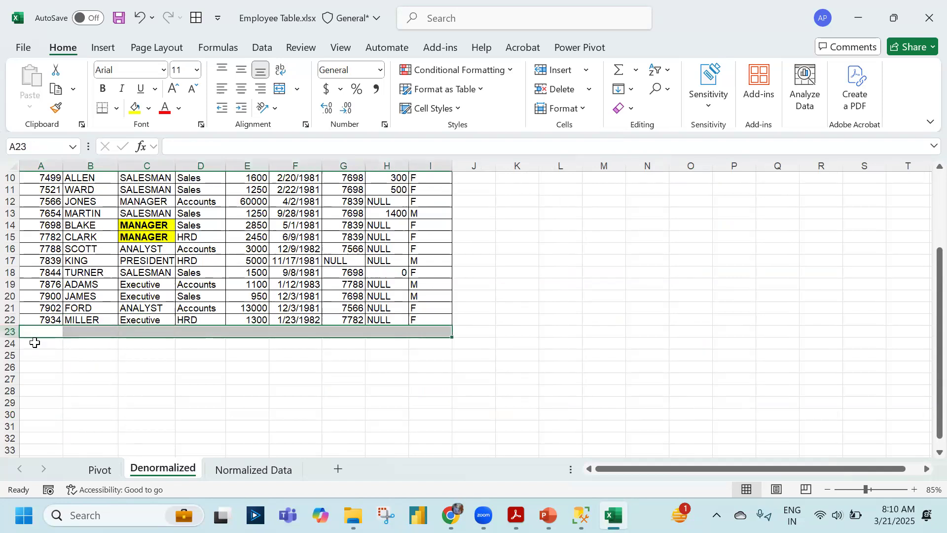
pyautogui.click(43, 334)
pyautogui.click(53, 320)
pyautogui.moveTo(63, 325); pyautogui.dragTo(69, 332)
pyautogui.click(74, 332)
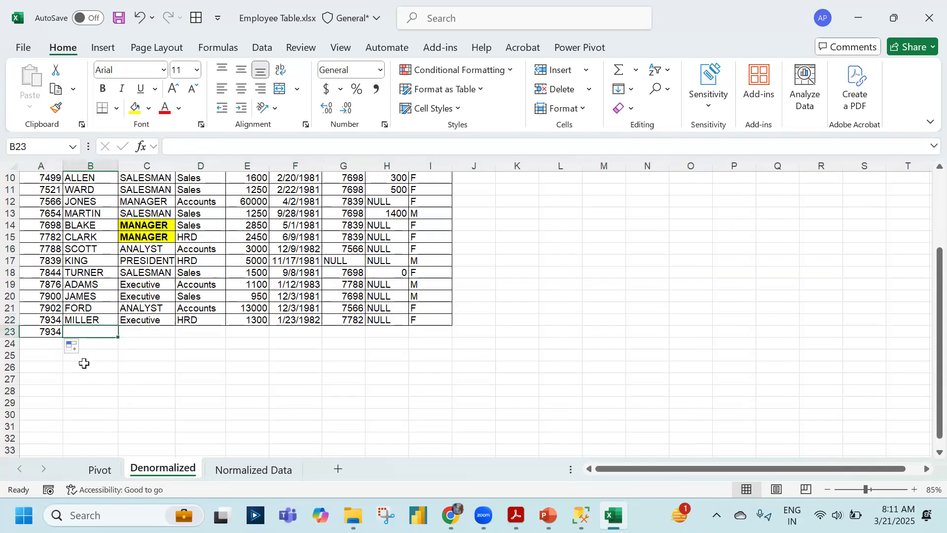
pyautogui.press('Left')
pyautogui.write('7935')
pyautogui.press('Tab')
pyautogui.write('Williams')
# Step: Enter Manager as the job in C23 and Accounts & Finance as the department in D23
pyautogui.press('Tab')
pyautogui.write('Manager')
pyautogui.press('Tab')
pyautogui.write('Accounts &')
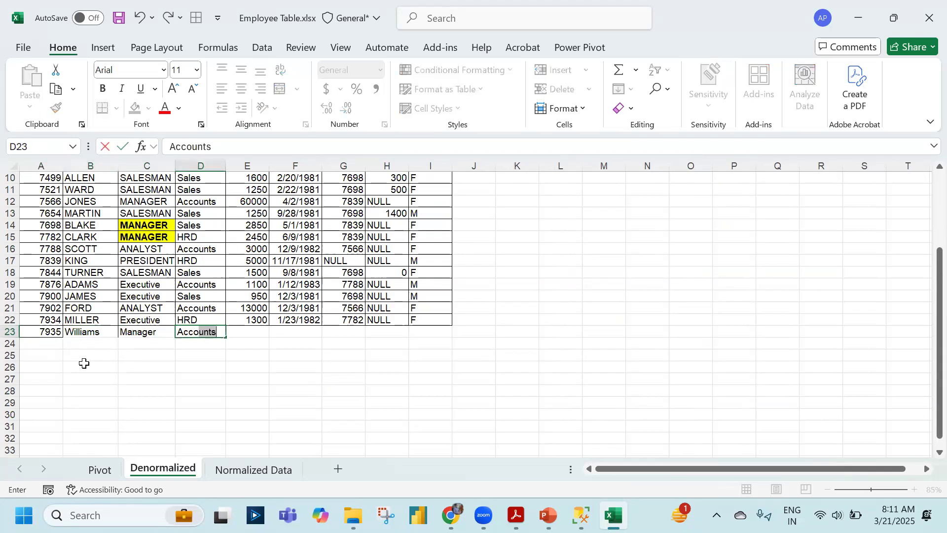
pyautogui.write(' Finance')
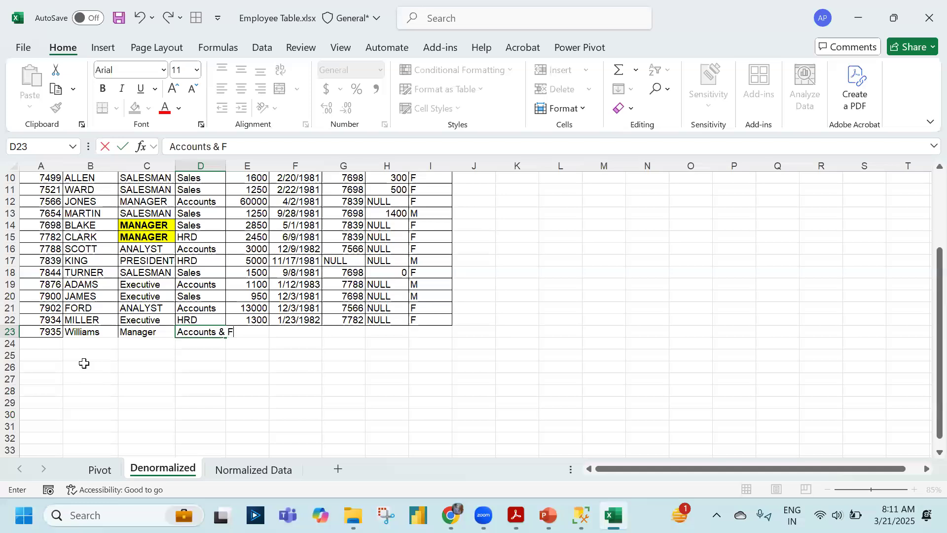
# Step: Fill E23:I23 with the values from the row above and widen column D to fit its contents
pyautogui.press('Tab')
pyautogui.hotkey('shift', 'Right')
pyautogui.hotkey('shift', 'Right')
pyautogui.hotkey('shift', 'Right')
pyautogui.hotkey('shift', 'Right')
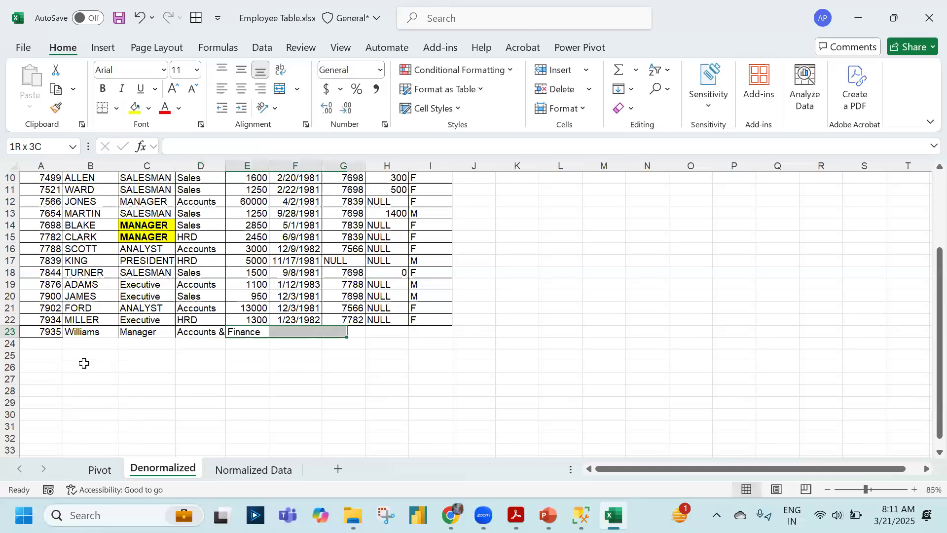
pyautogui.hotkey('ctrl', 'd')
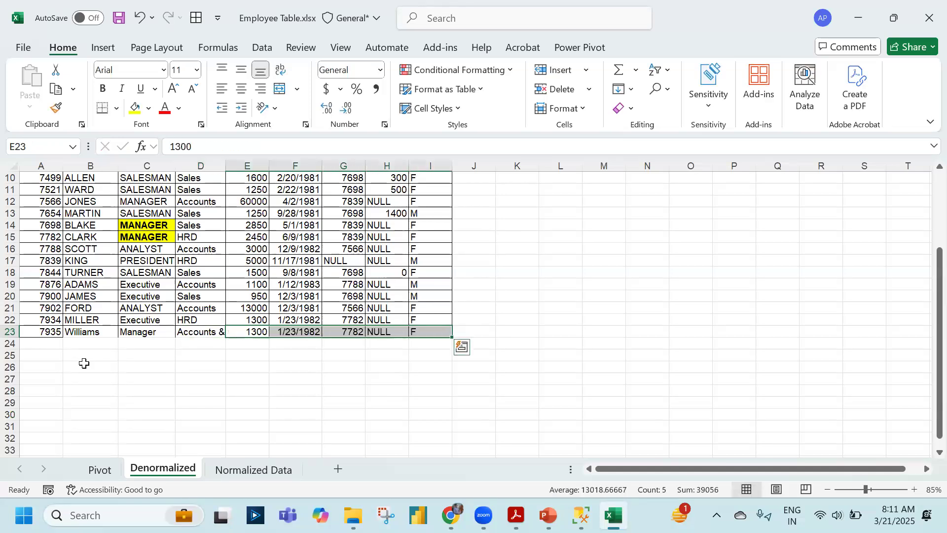
pyautogui.press('Left')
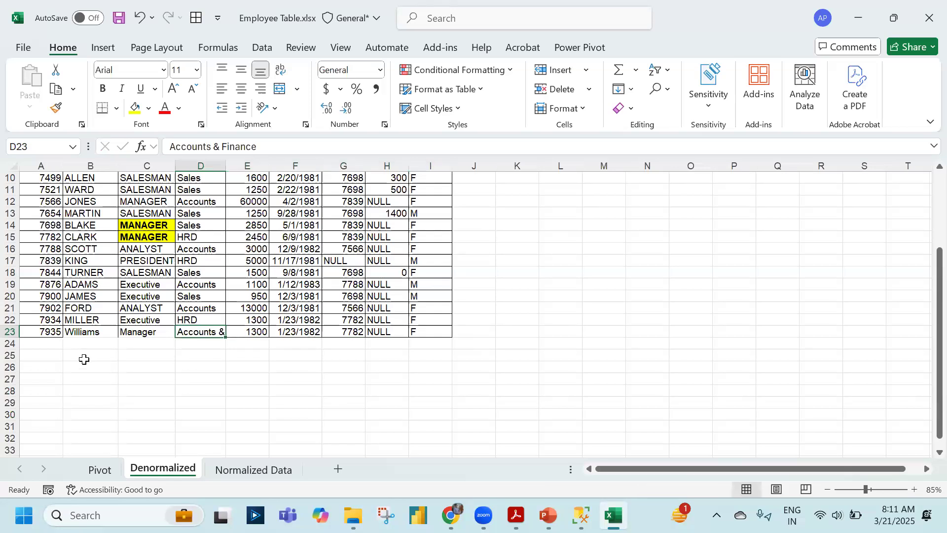
pyautogui.doubleClick(226, 166)
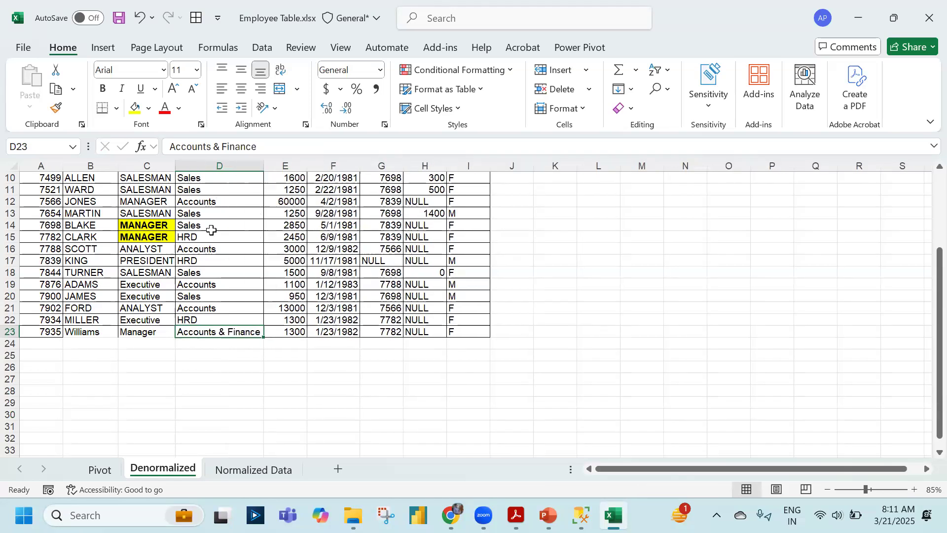
# Step: Compare the department in D21 with the one in D23 and the other department entries in the column
pyautogui.click(213, 307)
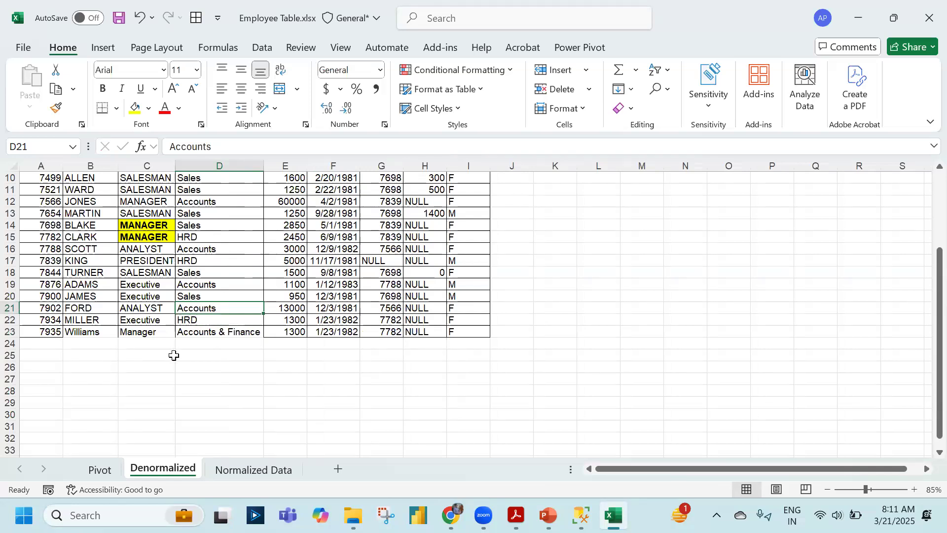
pyautogui.press('Down')
pyautogui.press('Down')
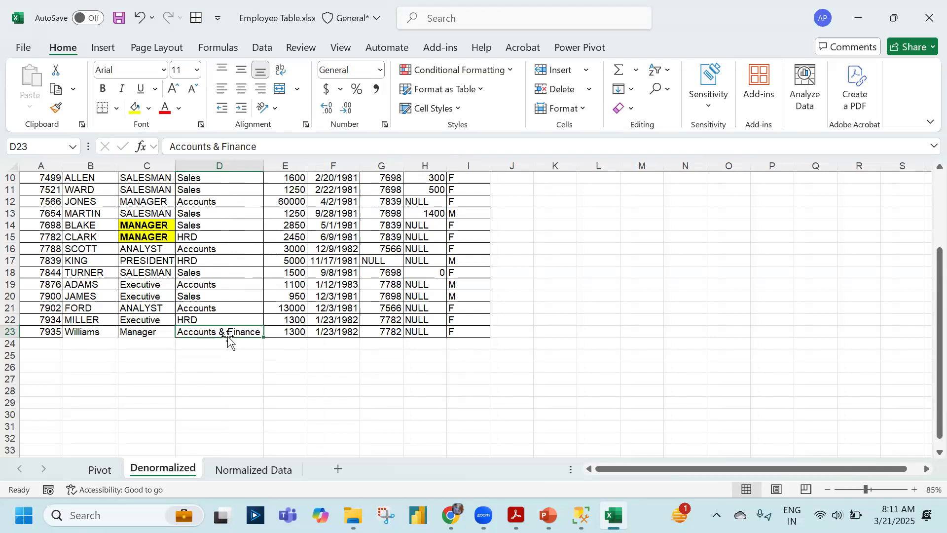
pyautogui.scroll(3, 213, 271)
pyautogui.scroll(-2, 215, 265)
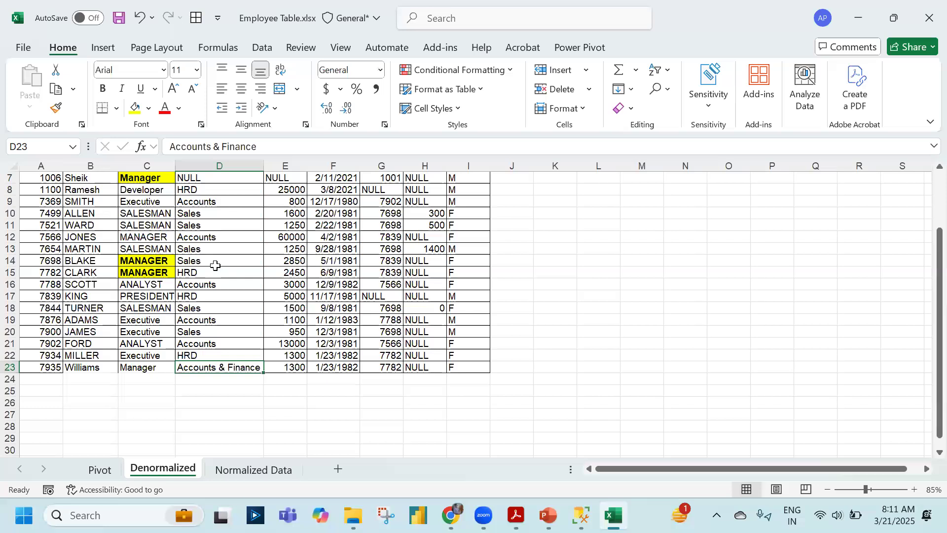
# Step: On the Normalized Data sheet, change the department name in P5 to Accounts & Finance and widen column P to fit it
pyautogui.click(254, 469)
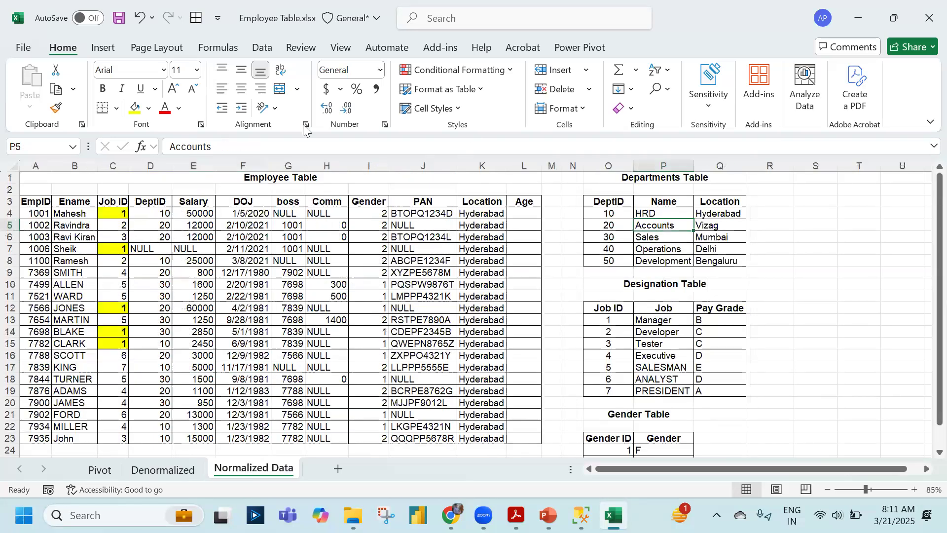
pyautogui.click(232, 146)
pyautogui.write('&')
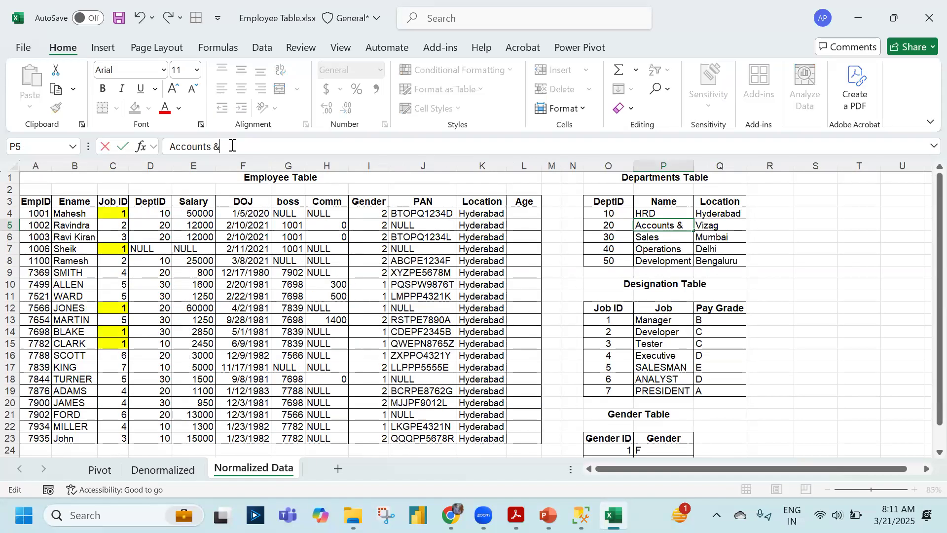
pyautogui.write(' Finance')
pyautogui.press('Return')
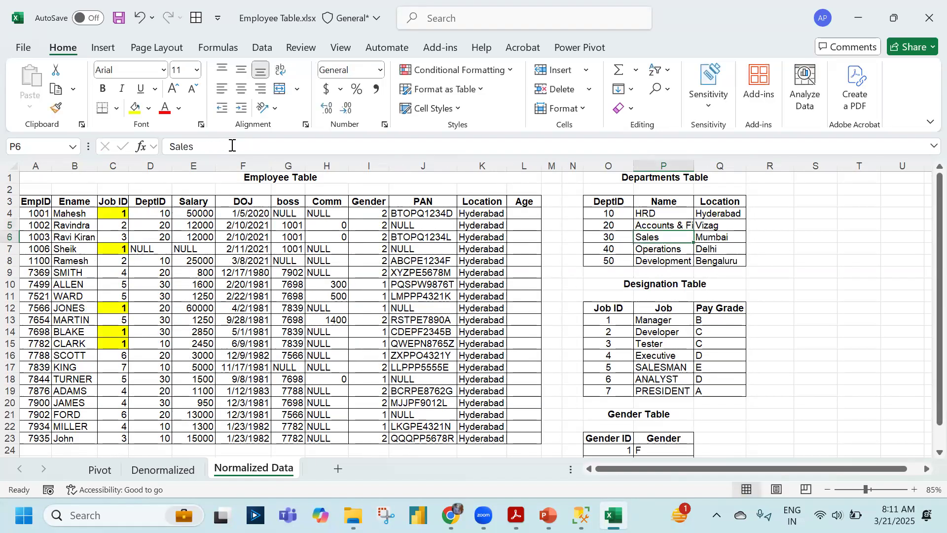
pyautogui.doubleClick(694, 166)
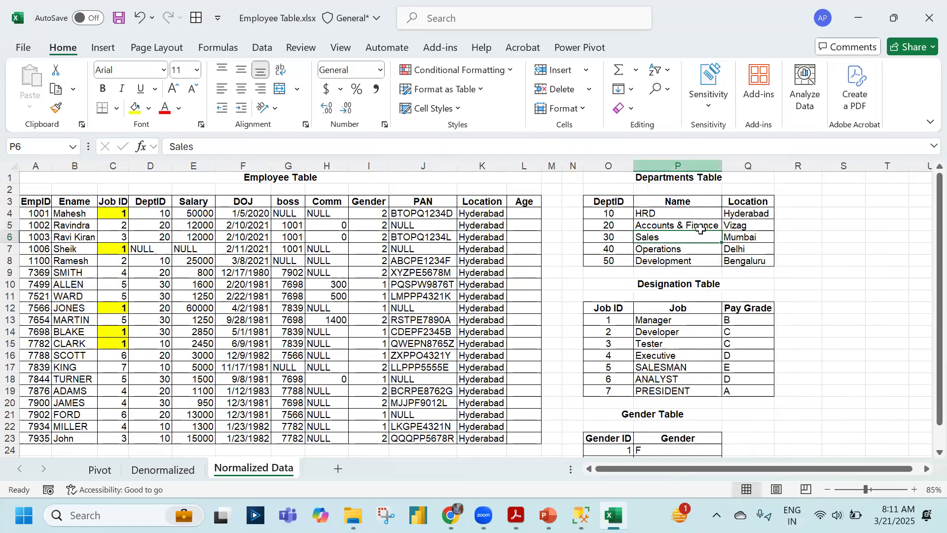
pyautogui.click(704, 226)
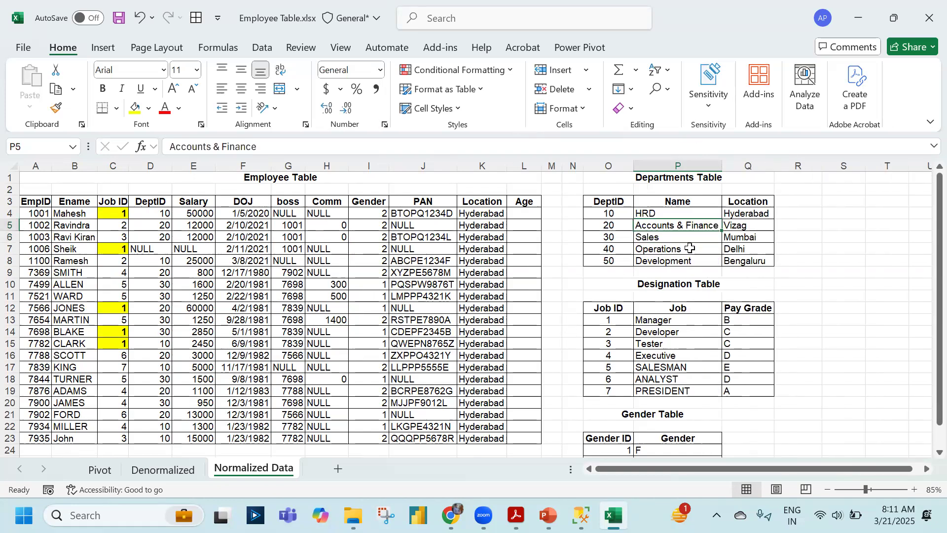
# Step: Enter =VLOOKUP(D4,$O$3:$Q$8,2,0) in L4 to look up the first employee's department name in the Departments Table
pyautogui.click(530, 214)
pyautogui.write('=vlookup(')
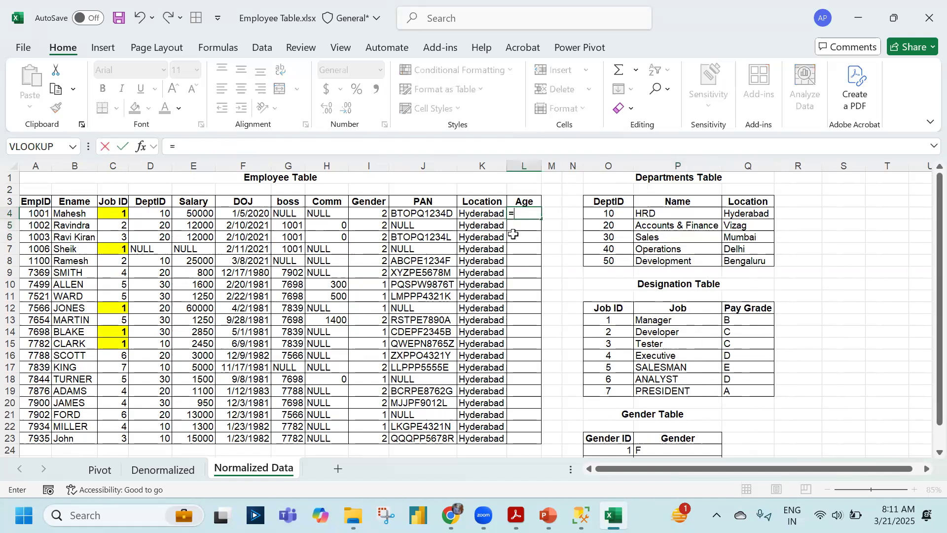
pyautogui.press('Left')
pyautogui.press('Left')
pyautogui.press('Left')
pyautogui.press('Left')
pyautogui.press('Left')
pyautogui.press('Left')
pyautogui.press('Left')
pyautogui.press('Left')
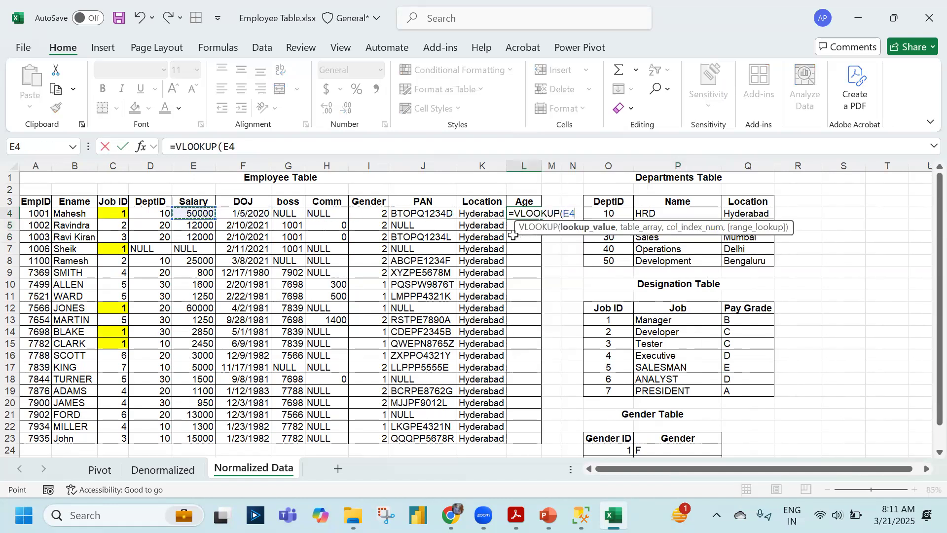
pyautogui.write(',')
pyautogui.press('Right')
pyautogui.press('Right')
pyautogui.press('Right')
pyautogui.press('Up')
pyautogui.hotkey('ctrl', 'shift', 'Right')
pyautogui.hotkey('ctrl', 'shift', 'Down')
pyautogui.press('F4')
pyautogui.write(',2,0)')
pyautogui.press('Return')
# Step: Fill the L4 lookup formula down to L23 and widen column L so the department names fit
pyautogui.press('Left')
pyautogui.hotkey('ctrl', 'Down')
pyautogui.press('Right')
pyautogui.hotkey('ctrl', 'shift', 'Up')
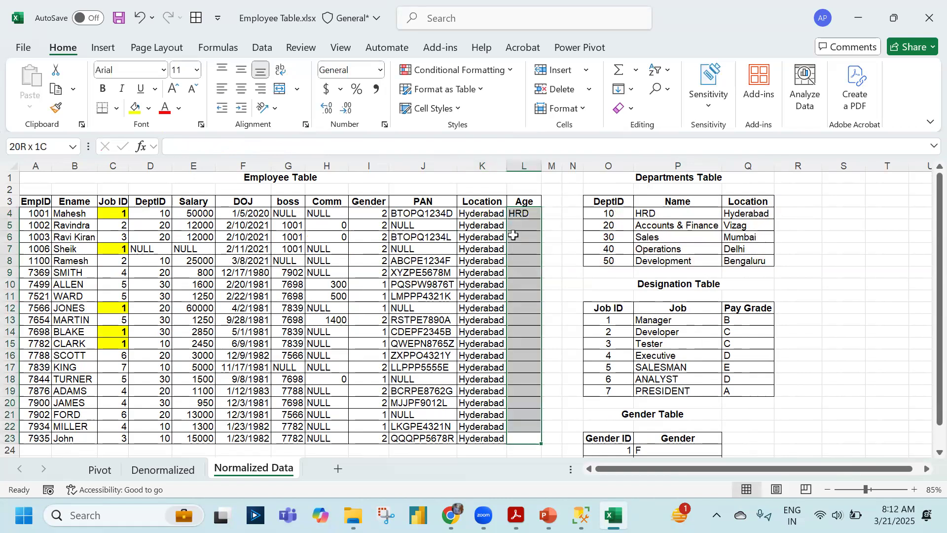
pyautogui.hotkey('ctrl', 'd')
pyautogui.click(531, 162)
pyautogui.moveTo(541, 162); pyautogui.dragTo(595, 162)
pyautogui.press('Down')
pyautogui.press('Down')
pyautogui.press('Down')
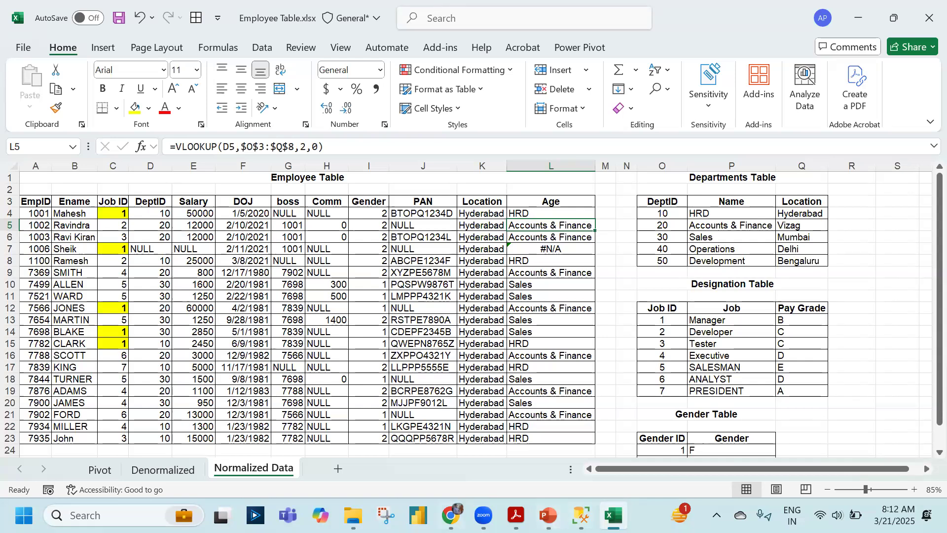
# Step: Switch to the PDF in Acrobat to check the SQL advantages, and return to the Excel workbook to examine the Job ID in C4
pyautogui.click(516, 515)
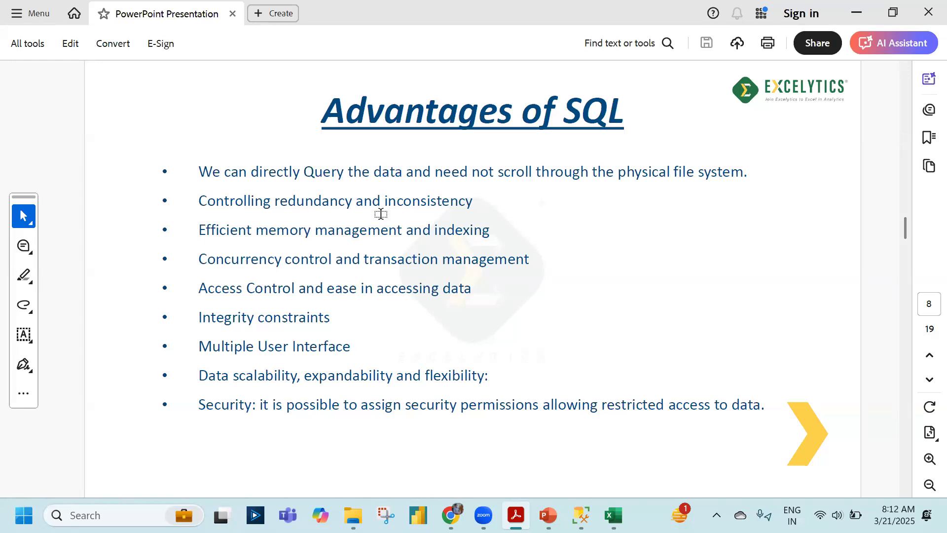
pyautogui.hotkey('alt', 'Tab')
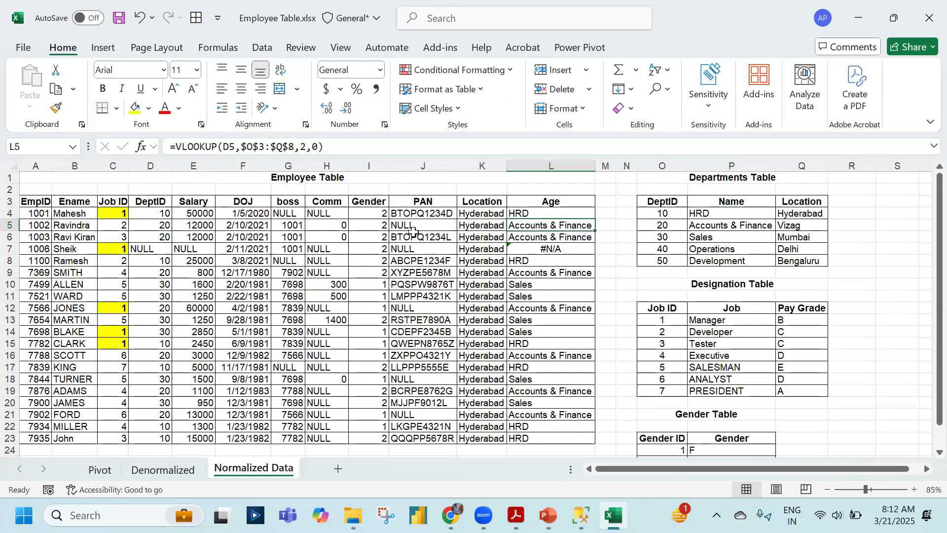
pyautogui.click(120, 213)
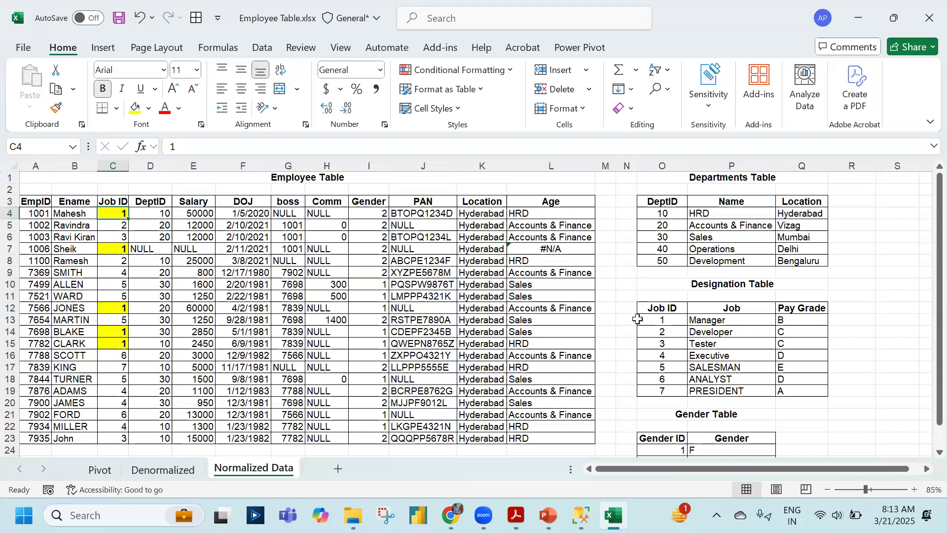
# Step: Switch back to the PDF in Acrobat and highlight by selection the memory management bullet and the Concurrency control and transaction management bullet
pyautogui.hotkey('alt', 'Tab')
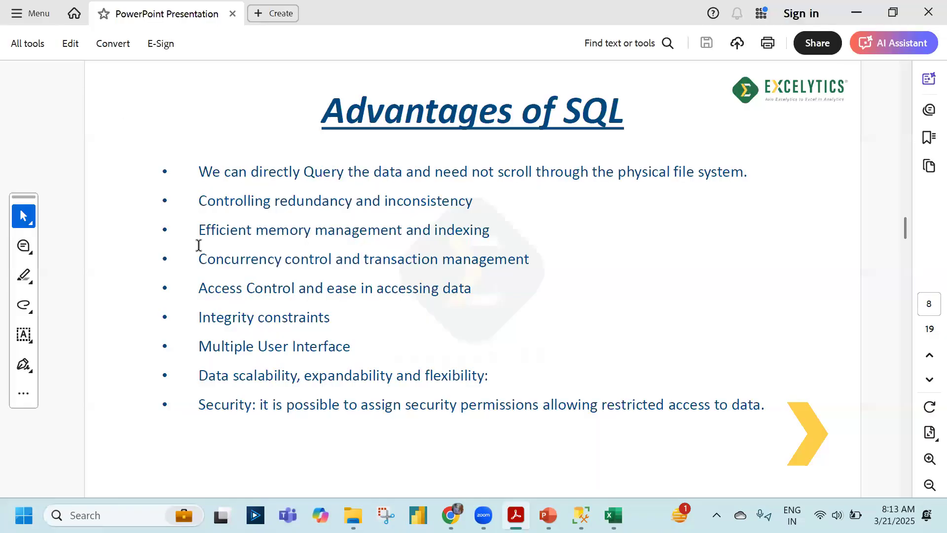
pyautogui.moveTo(199, 230); pyautogui.dragTo(420, 244)
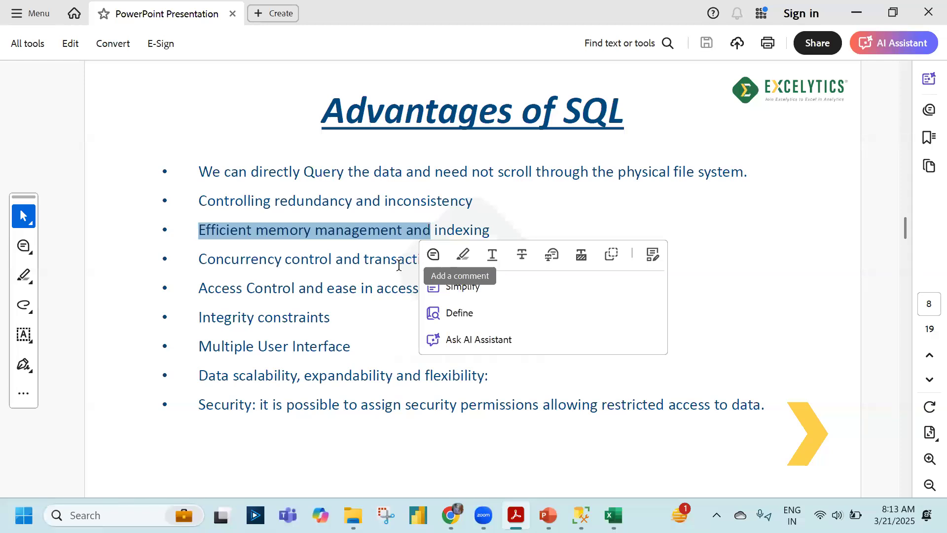
pyautogui.click(281, 272)
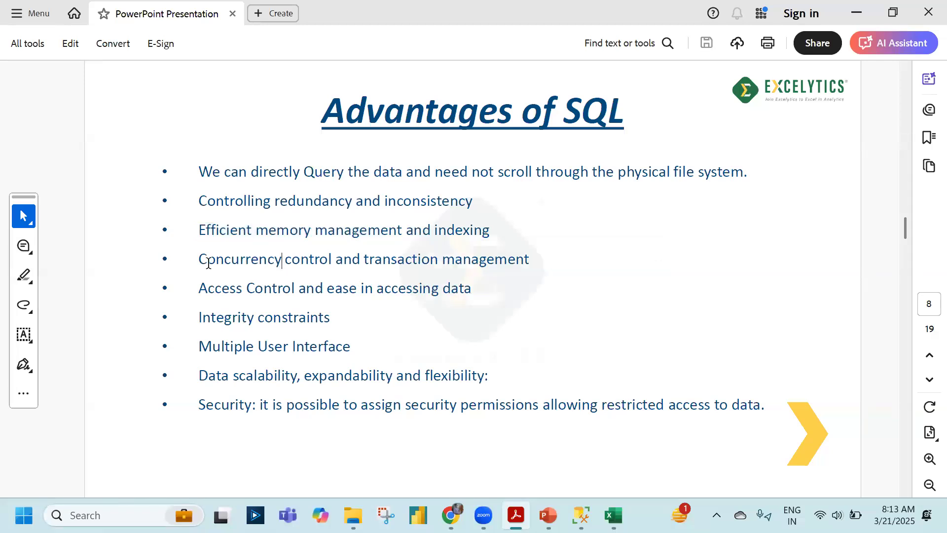
pyautogui.moveTo(209, 261); pyautogui.dragTo(530, 261)
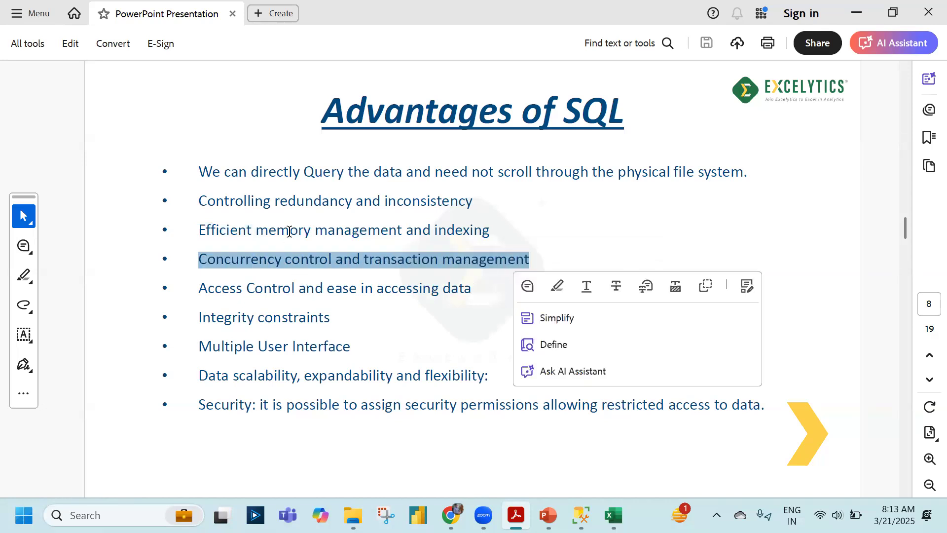